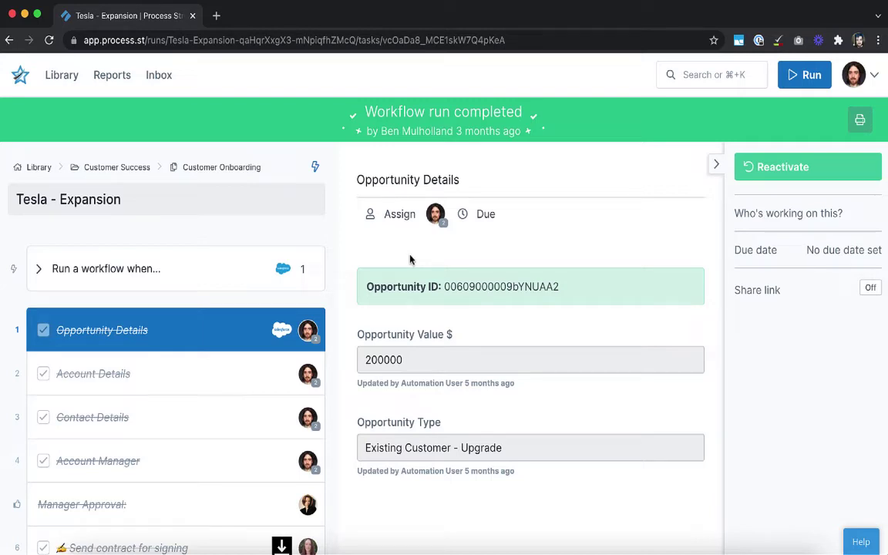
# In Reports, browse the Assigned to Me, Overdue and Recently Completed saved views.
pyautogui.click(117, 90)
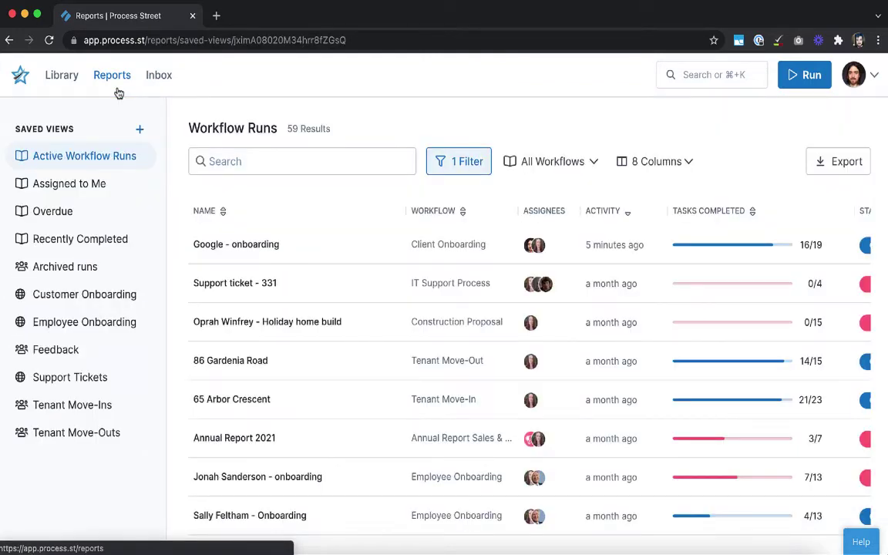
pyautogui.scroll(-1, 337, 222)
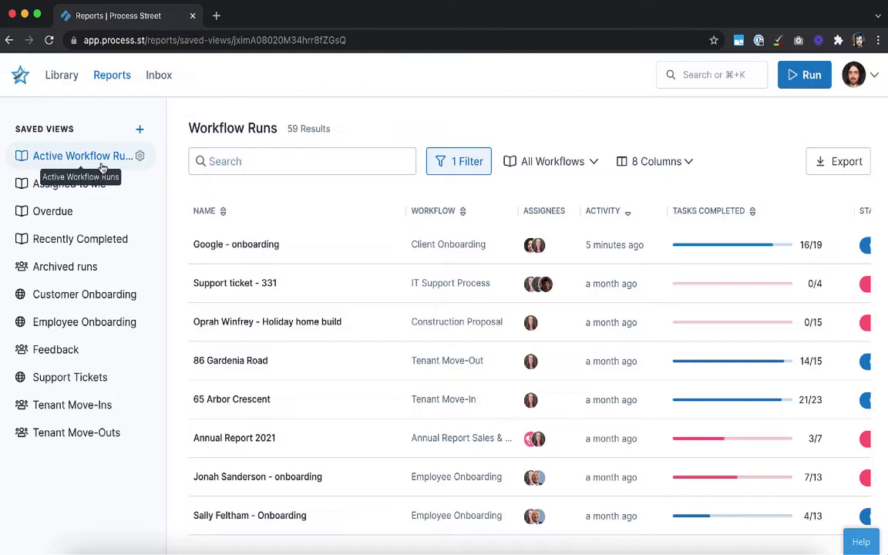
pyautogui.click(82, 189)
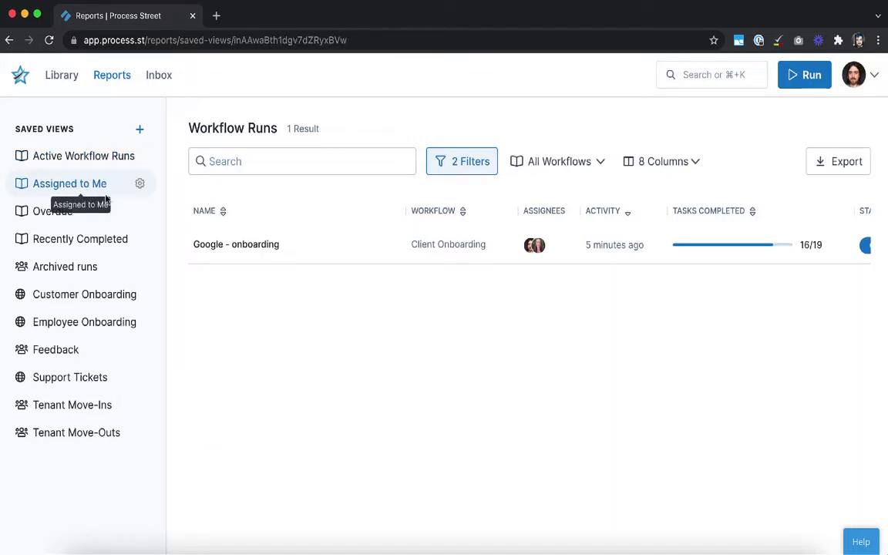
pyautogui.click(61, 221)
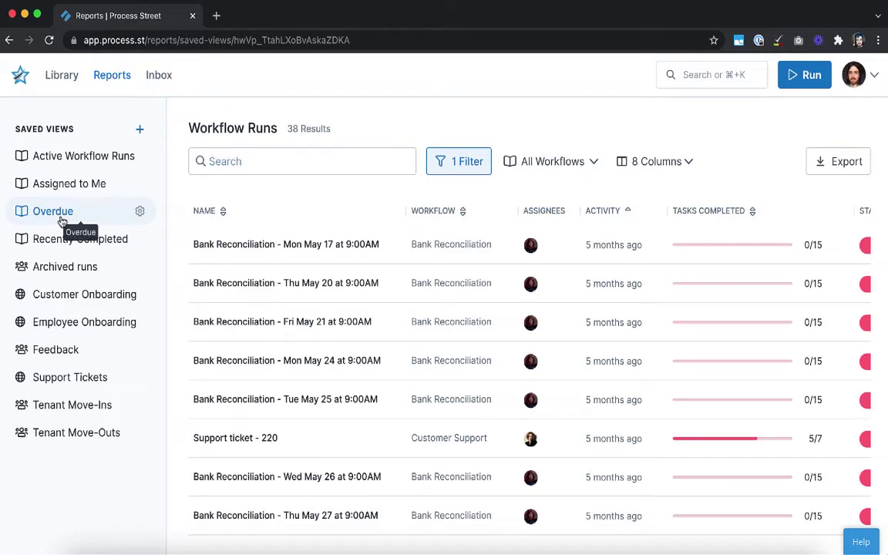
pyautogui.click(74, 243)
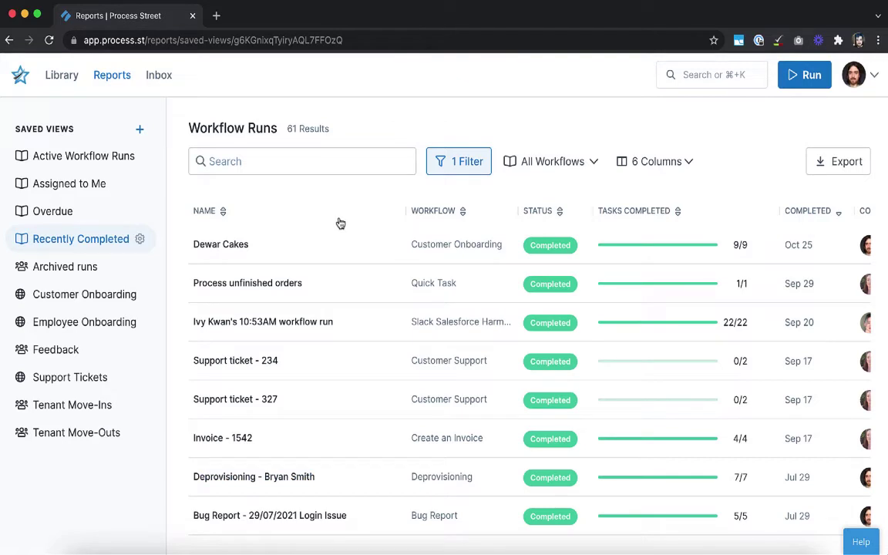
# Filter the Recently Completed report to the Customer Onboarding workflow, leaving 4 runs.
pyautogui.click(537, 162)
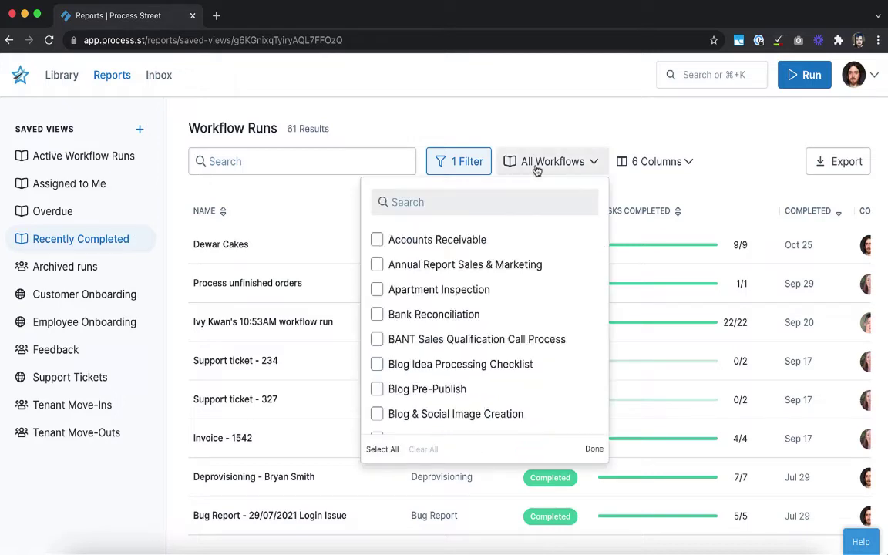
pyautogui.click(444, 201)
pyautogui.write('customer on')
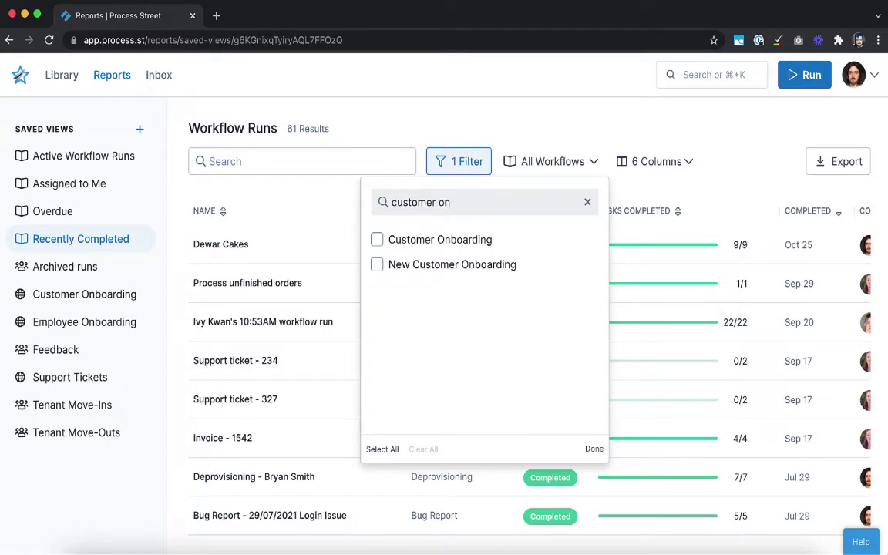
pyautogui.click(440, 239)
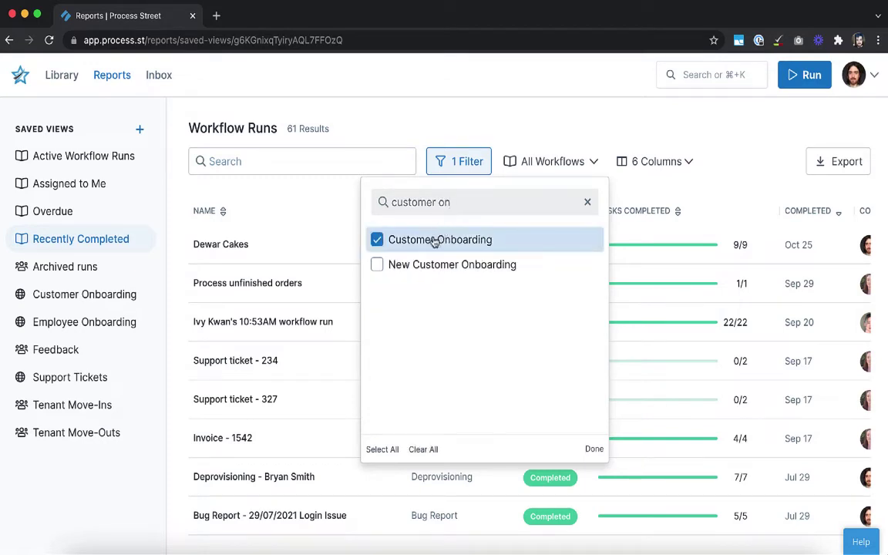
pyautogui.click(591, 449)
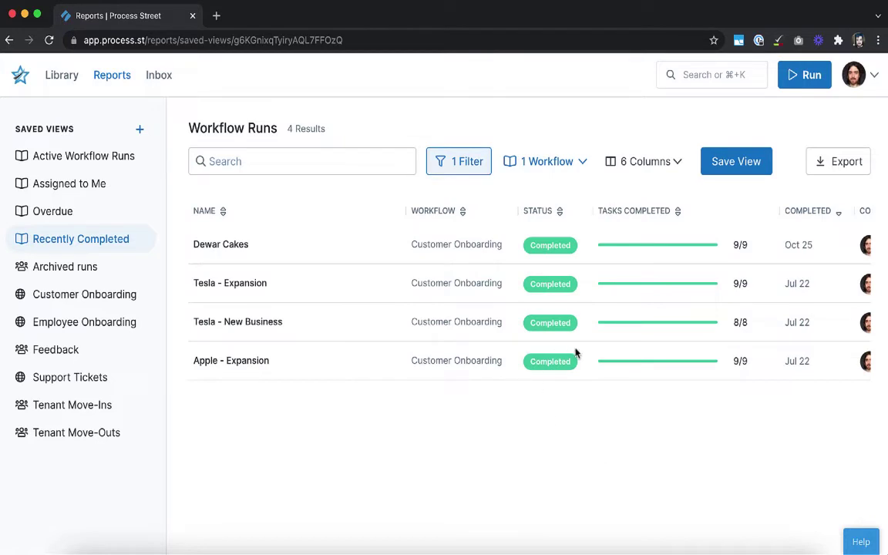
pyautogui.hscroll(3, 575, 353)
pyautogui.hscroll(-3, 575, 353)
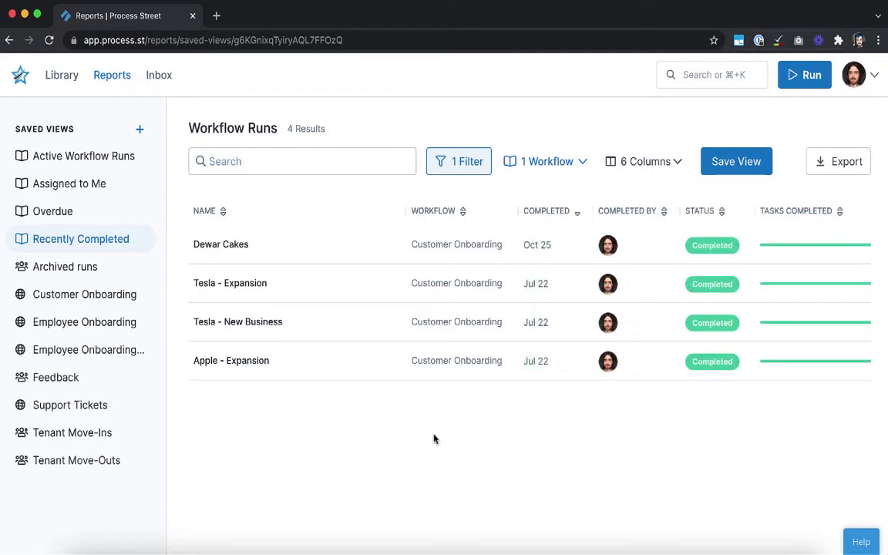
# In the Employee Onboarding view, change the Status filter condition to 'does not contain'.
pyautogui.click(107, 324)
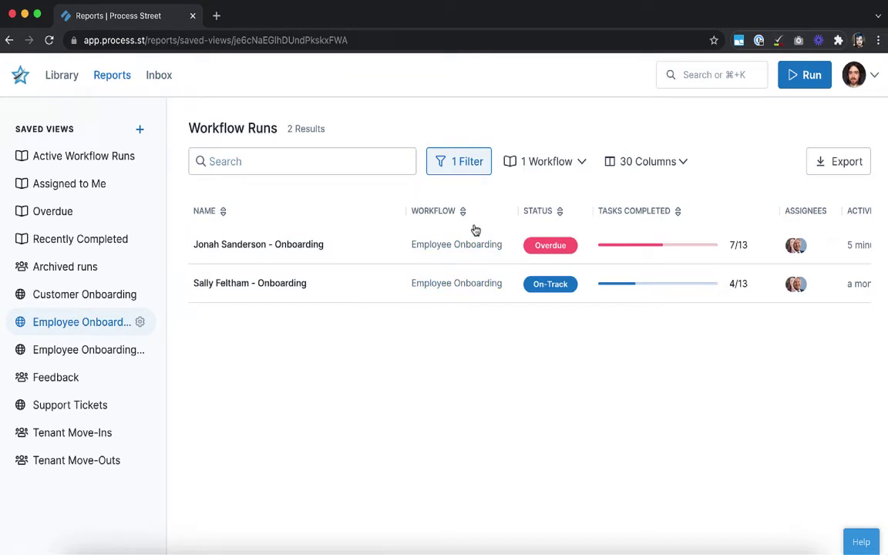
pyautogui.click(473, 164)
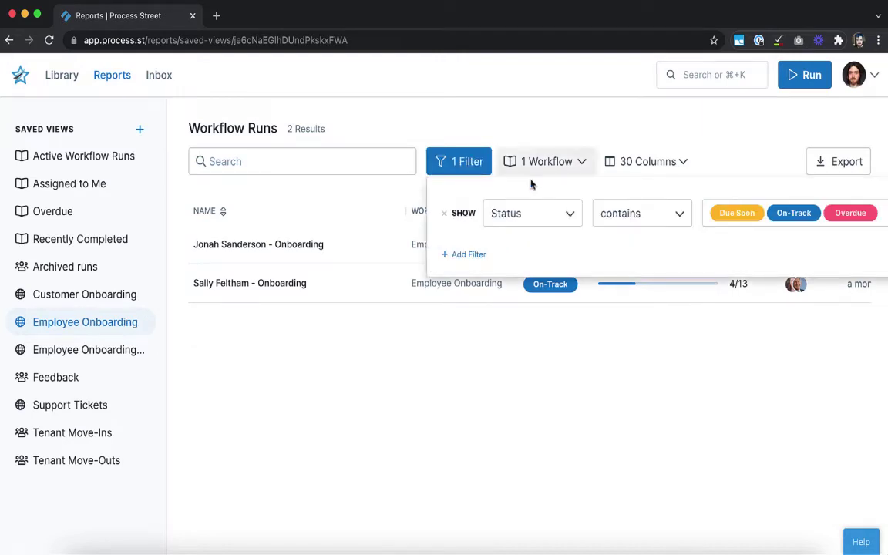
pyautogui.click(631, 218)
pyautogui.click(630, 274)
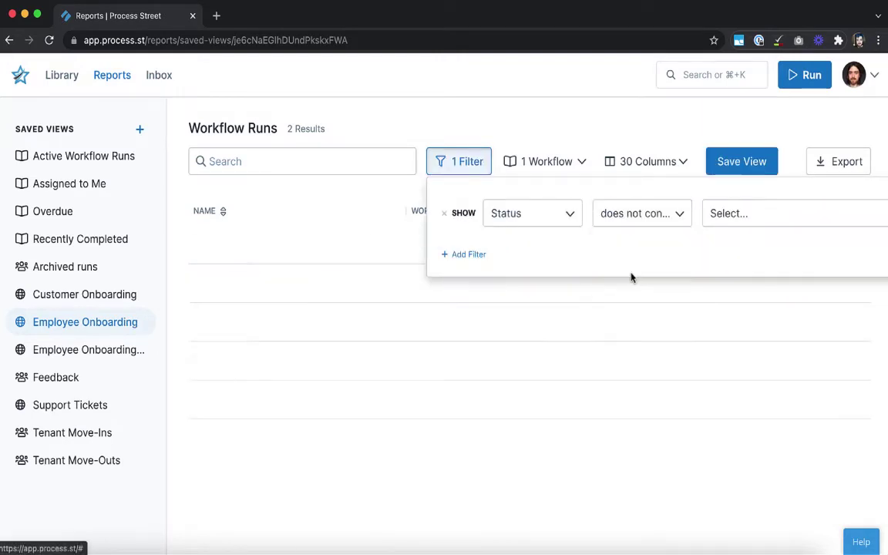
# Save it as a new organization-wide view named 'Employee Onboarding Completed'.
pyautogui.click(738, 159)
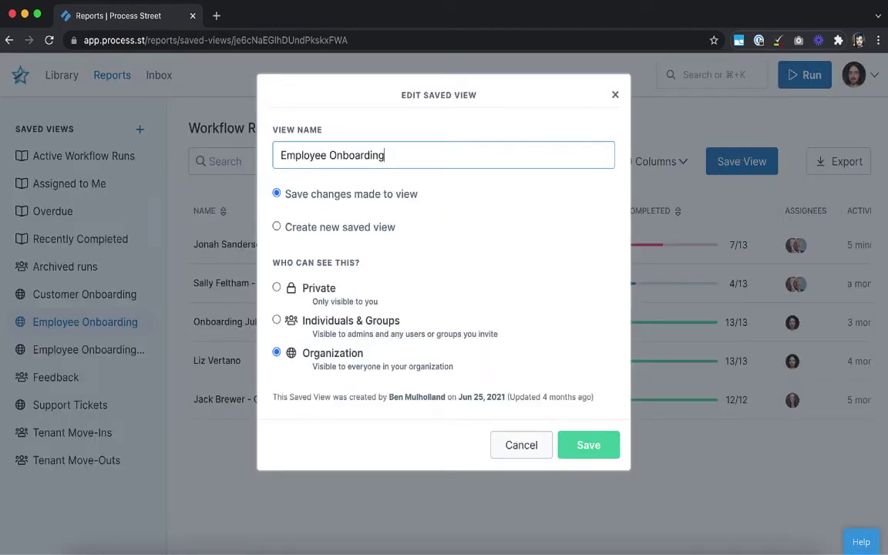
pyautogui.write('Completed')
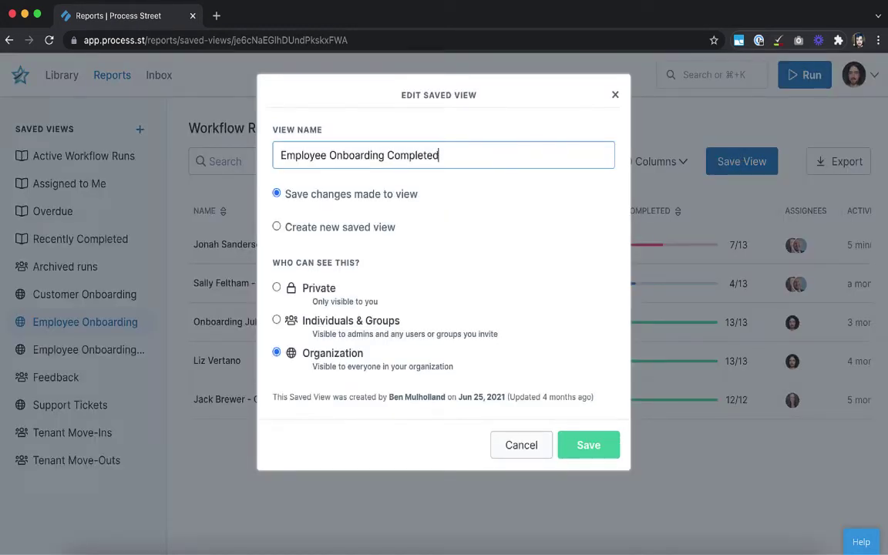
pyautogui.click(320, 236)
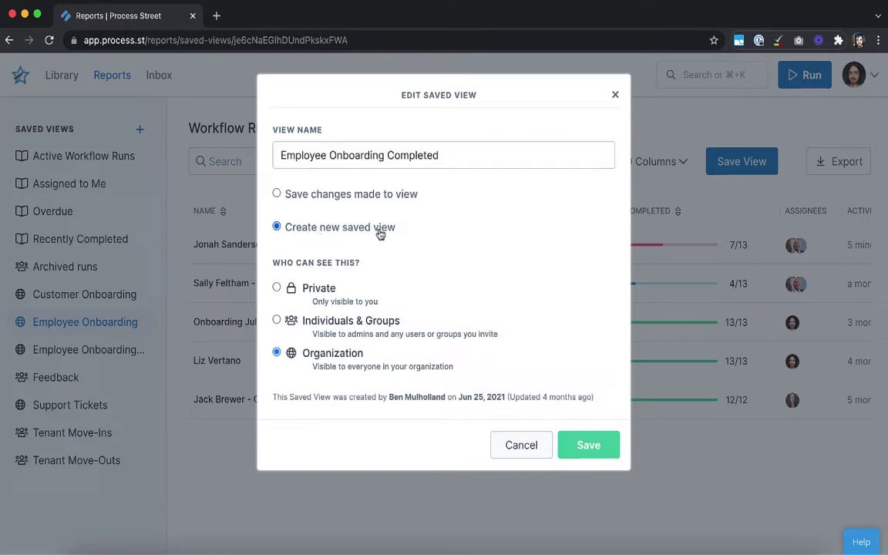
pyautogui.click(590, 447)
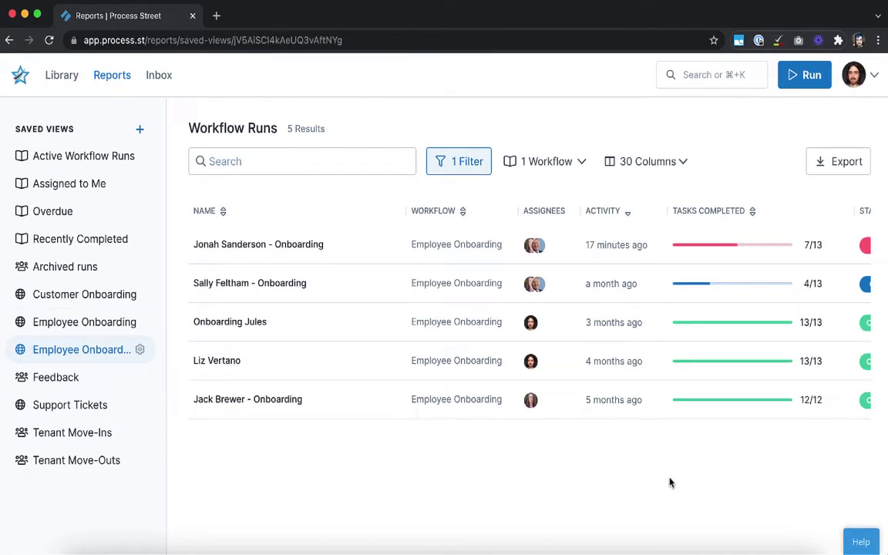
# Create an organization-wide saved view named 'Customer Onboarding Completed'.
pyautogui.click(138, 130)
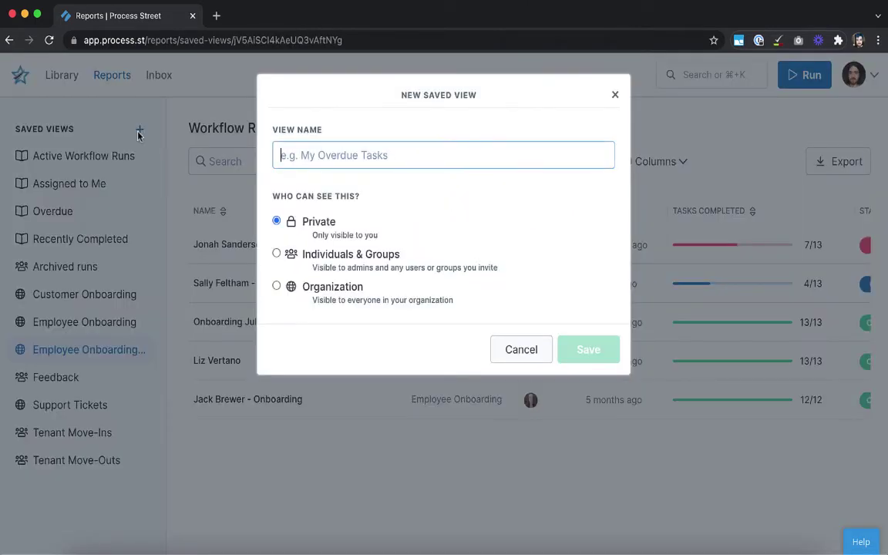
pyautogui.write('Customer Onboarding Completed')
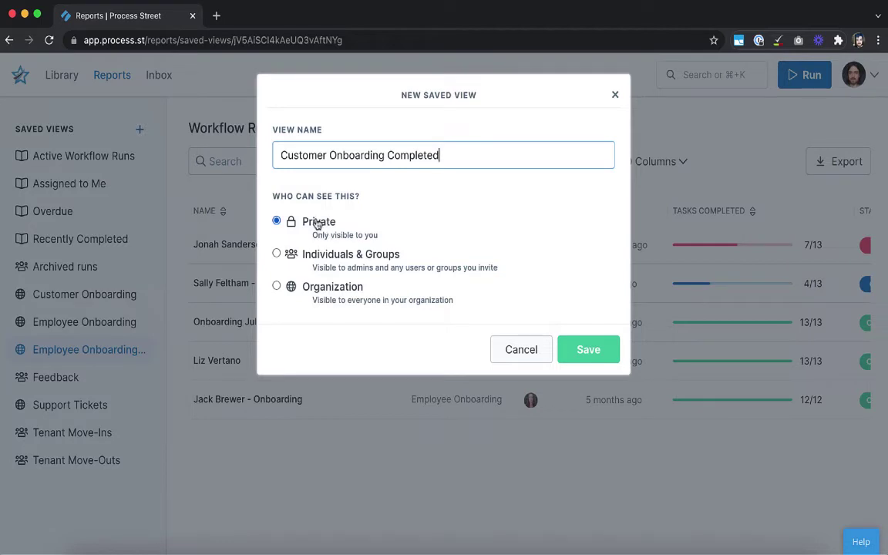
pyautogui.click(277, 287)
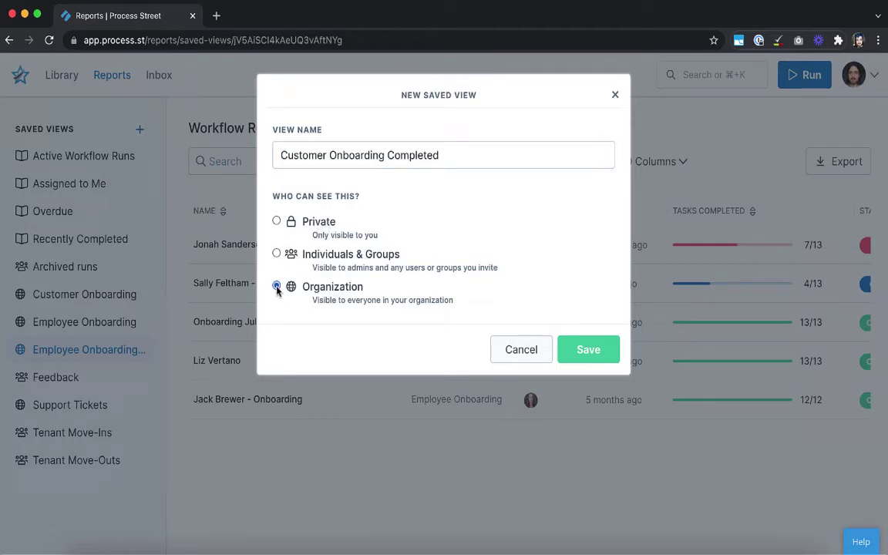
pyautogui.click(588, 351)
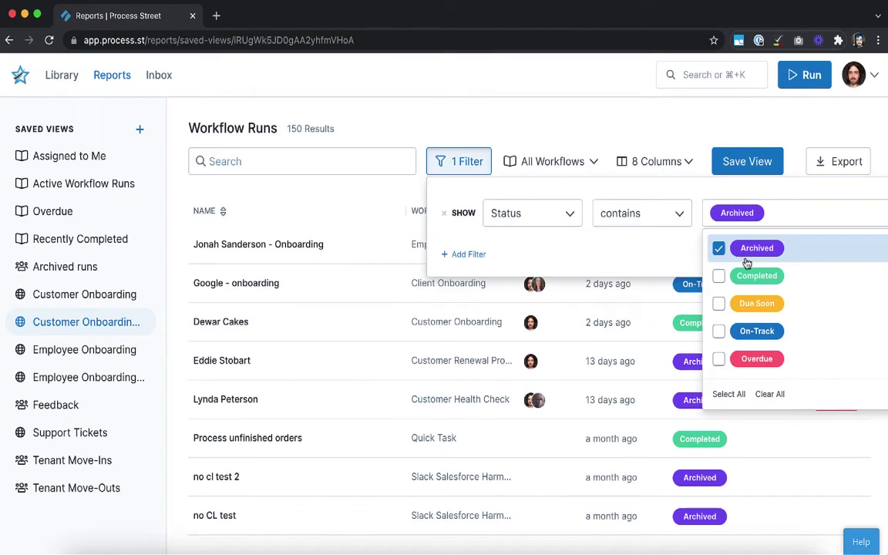
# Adjust the view's status filter and save the changes to the existing view.
pyautogui.click(567, 161)
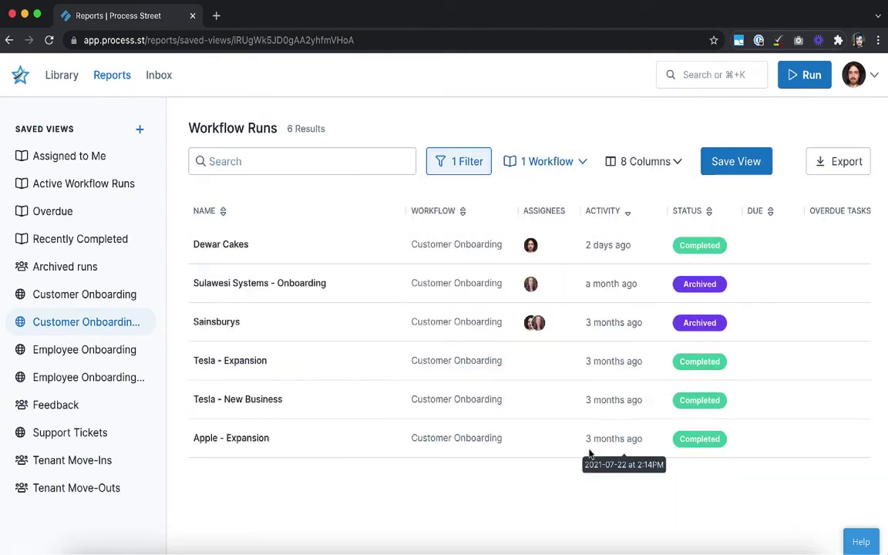
pyautogui.click(736, 162)
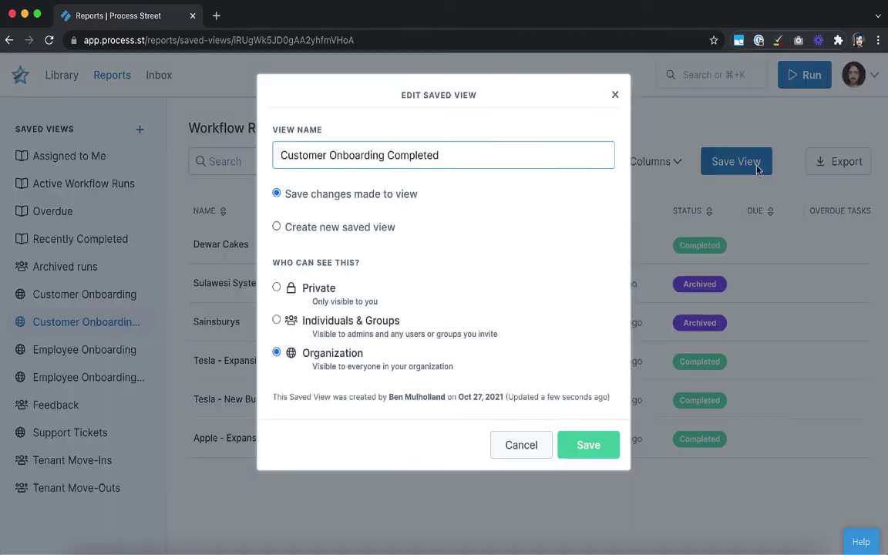
pyautogui.click(584, 455)
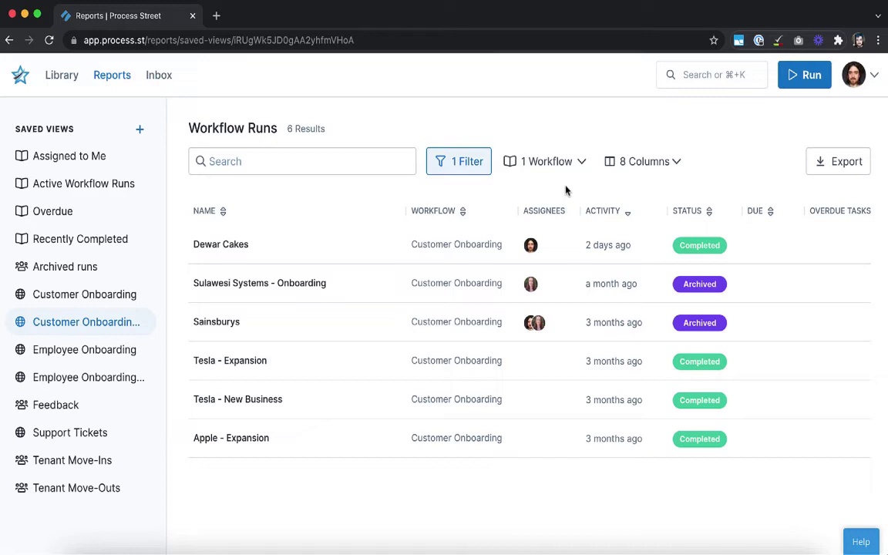
pyautogui.click(333, 160)
pyautogui.write('apple')
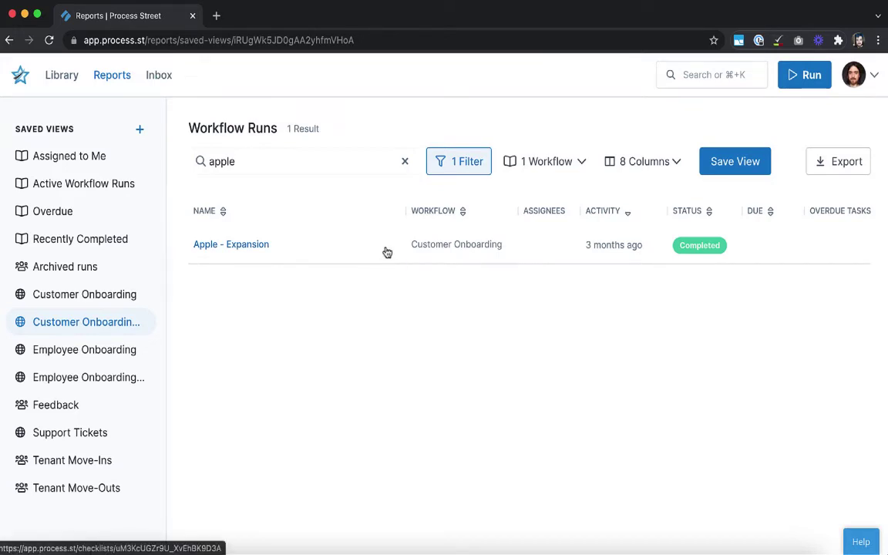
pyautogui.click(405, 161)
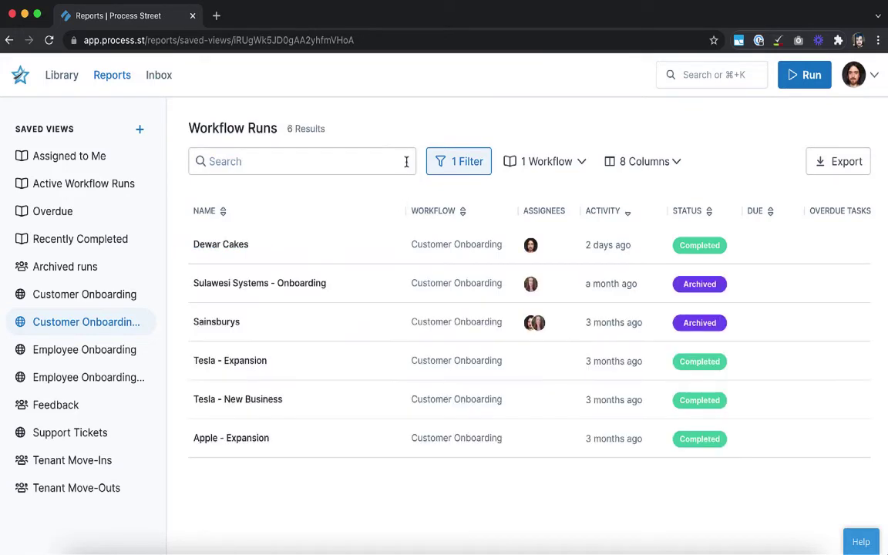
pyautogui.click(459, 171)
pyautogui.click(533, 216)
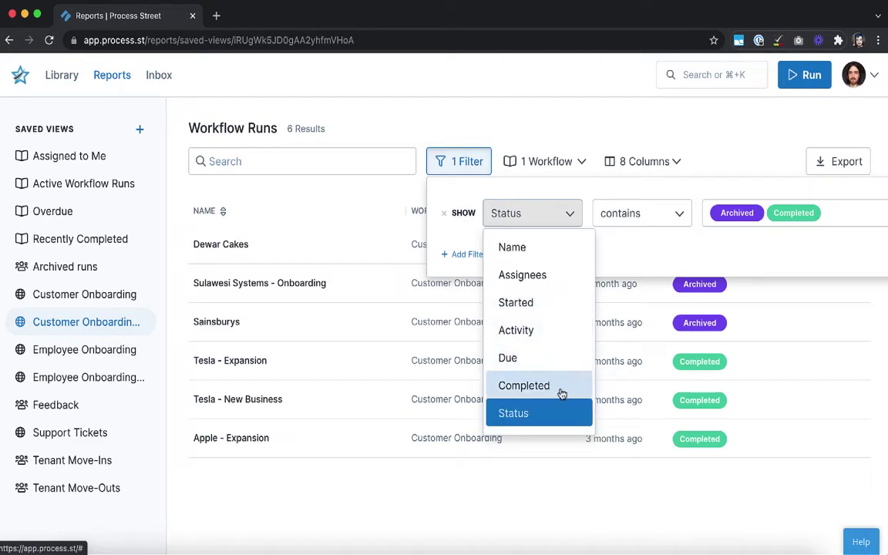
pyautogui.scroll(-1, 562, 394)
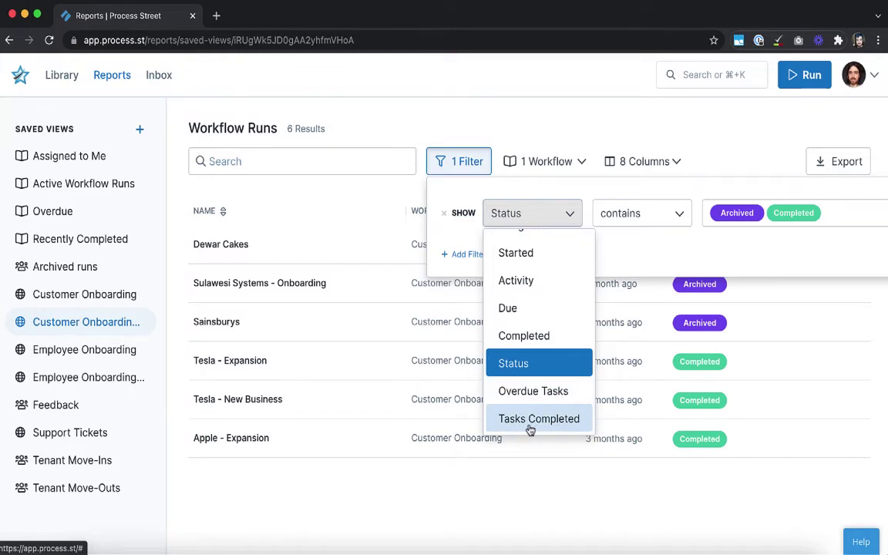
# Briefly include two extra workflows in the report, then deselect them again.
pyautogui.click(529, 114)
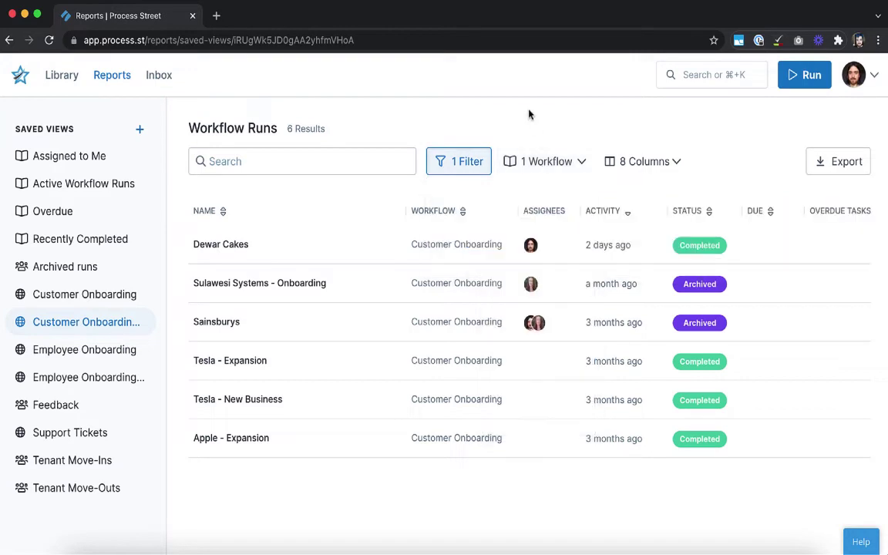
pyautogui.click(545, 165)
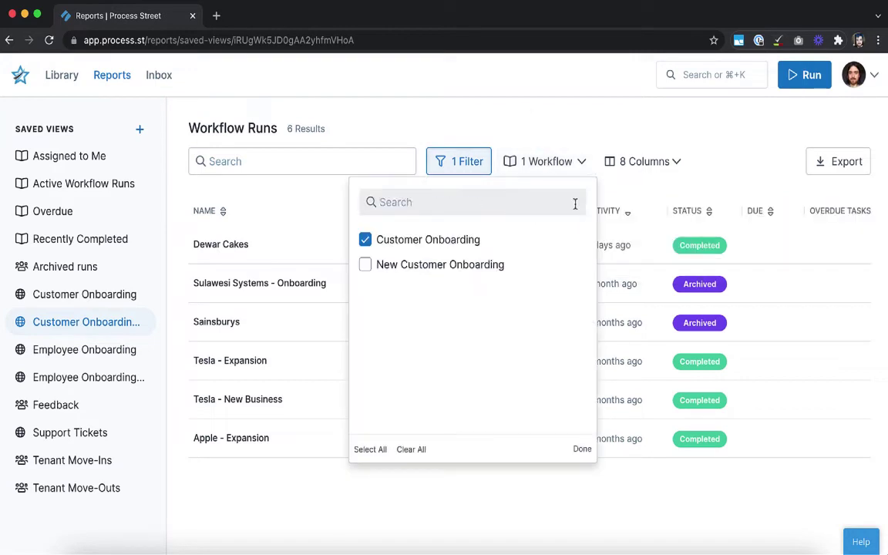
pyautogui.click(576, 204)
pyautogui.click(365, 239)
pyautogui.click(365, 265)
pyautogui.click(366, 265)
pyautogui.click(365, 239)
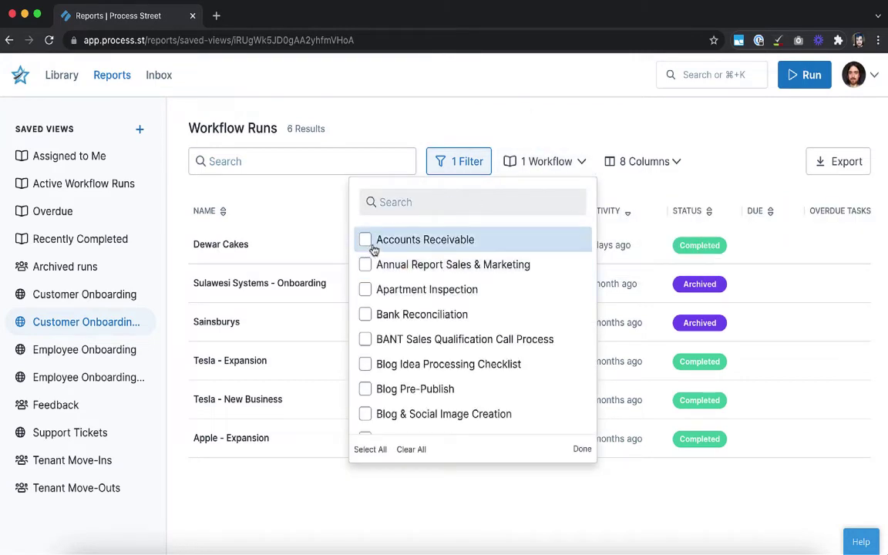
pyautogui.click(583, 109)
# Add Opportunity Details, Account Details, Opportunity Value $, Opportunity Type and Salesforce ID columns.
pyautogui.click(675, 164)
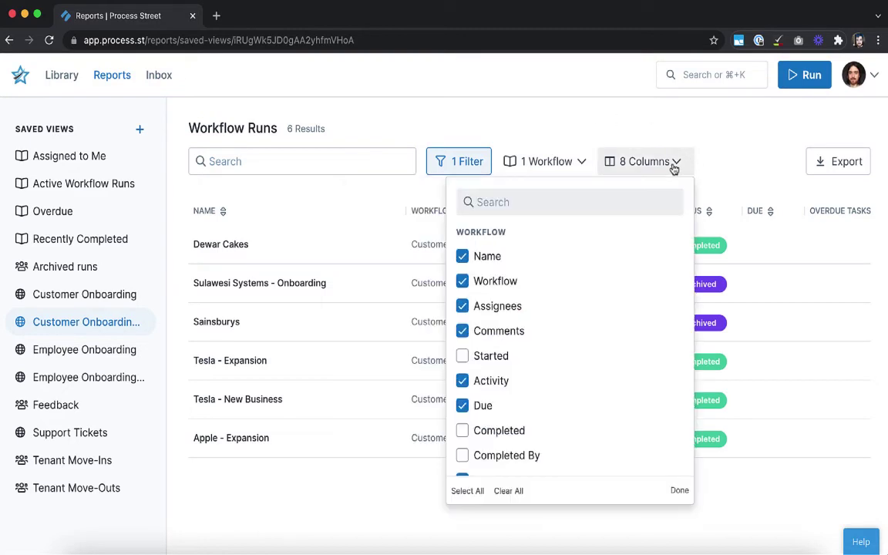
pyautogui.scroll(-4, 492, 358)
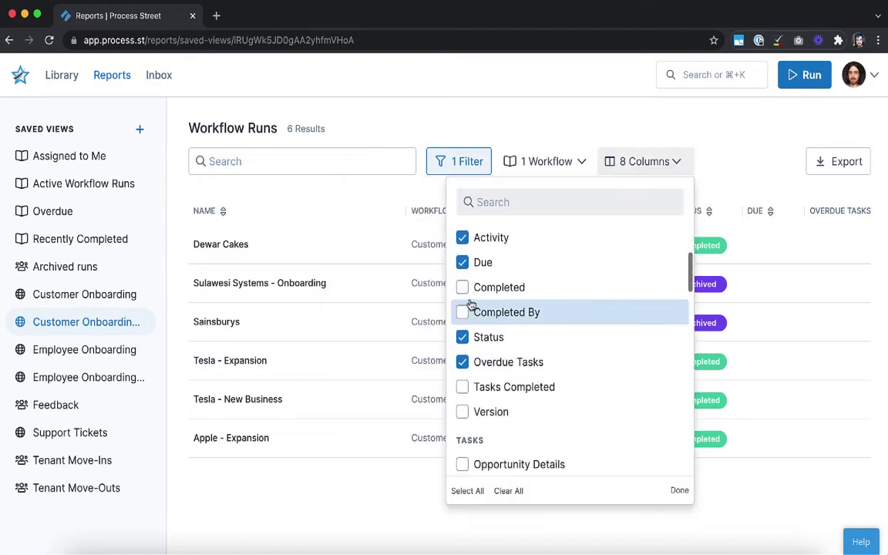
pyautogui.scroll(-3, 469, 378)
pyautogui.click(460, 305)
pyautogui.click(460, 329)
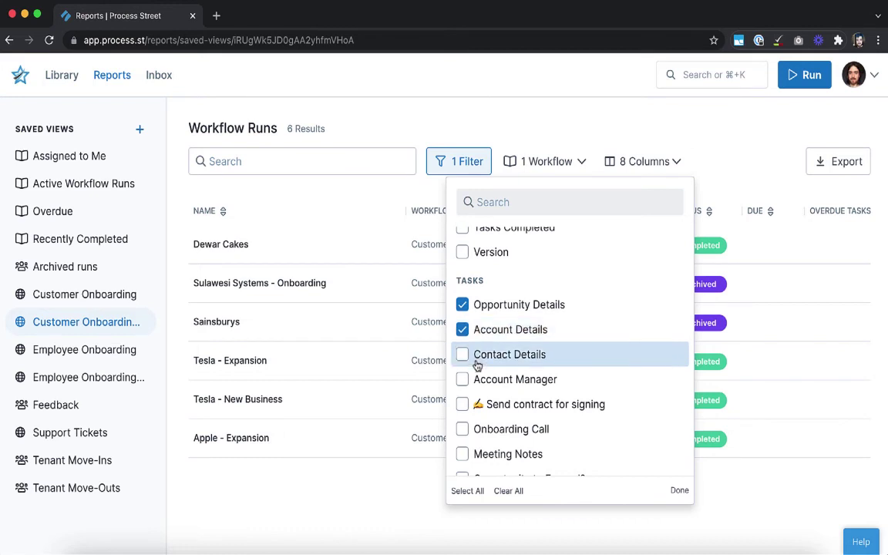
pyautogui.scroll(-5, 475, 359)
pyautogui.scroll(-2, 476, 367)
pyautogui.click(462, 340)
pyautogui.click(461, 365)
pyautogui.click(462, 391)
pyautogui.click(464, 416)
pyautogui.scroll(-10, 511, 389)
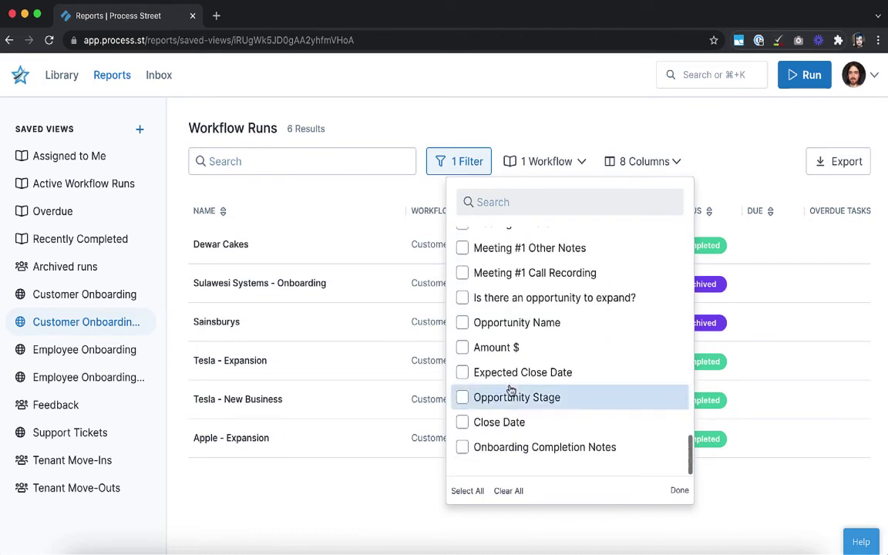
pyautogui.click(680, 492)
# Delete the second Customer Onboarding saved view.
pyautogui.hscroll(5, 724, 302)
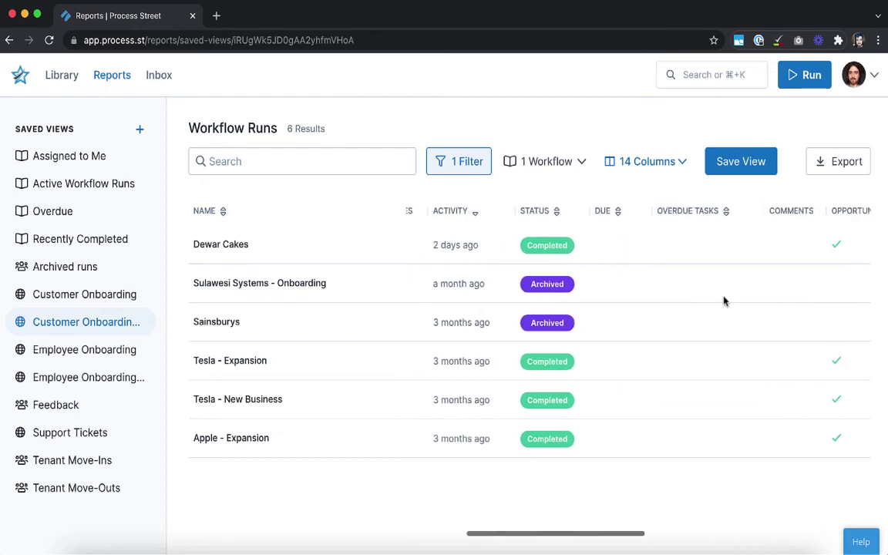
pyautogui.hscroll(3, 724, 301)
pyautogui.moveTo(594, 210); pyautogui.dragTo(633, 211)
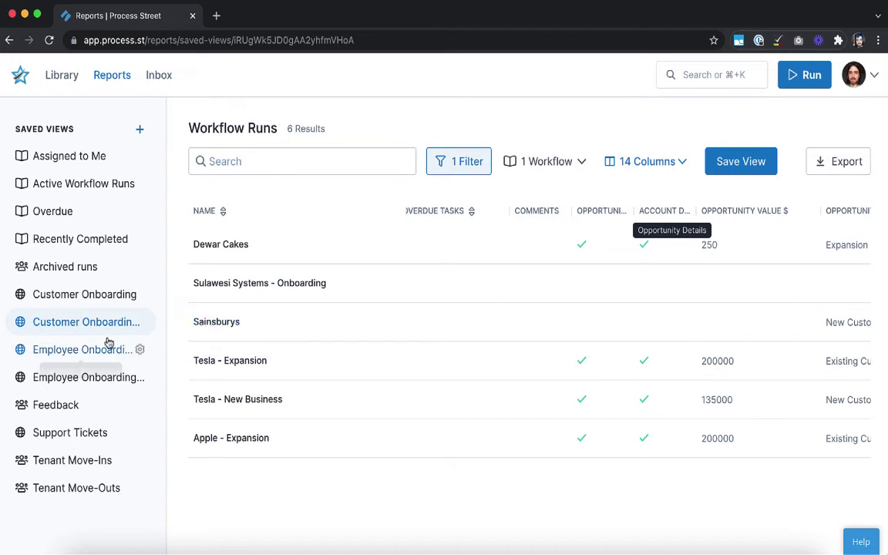
pyautogui.click(139, 323)
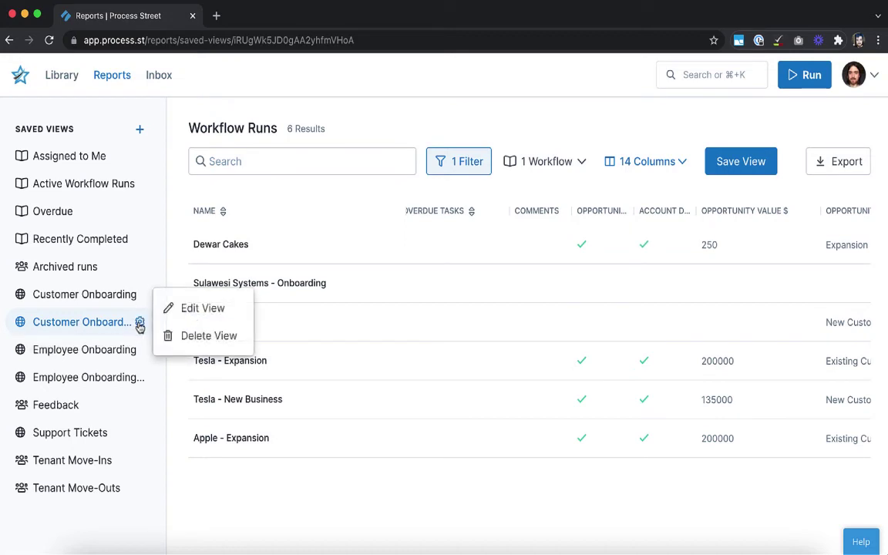
pyautogui.click(194, 339)
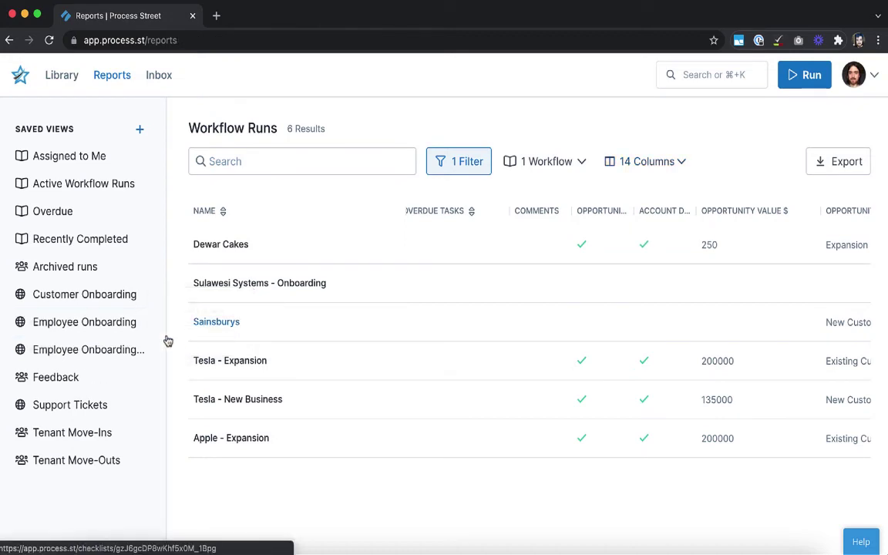
# Export the Employee Onboarding view's runs to CSV with all columns included.
pyautogui.click(99, 327)
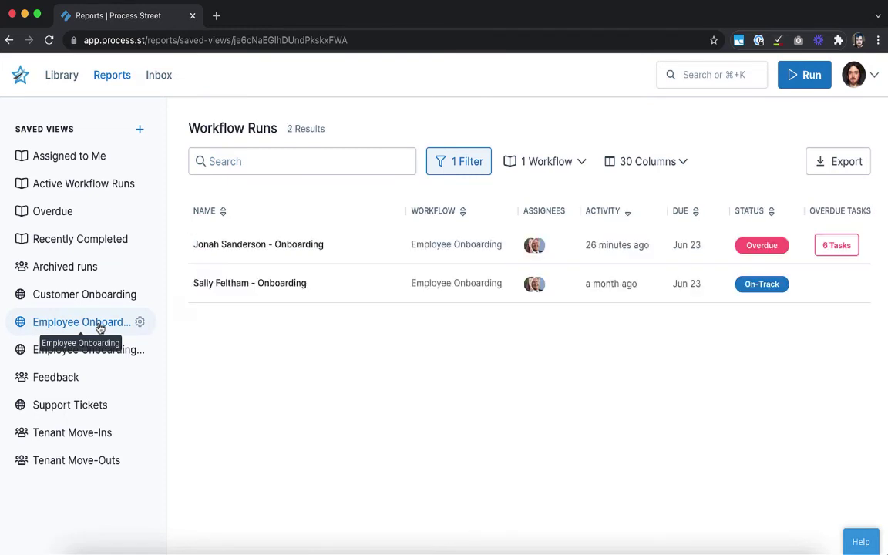
pyautogui.click(831, 163)
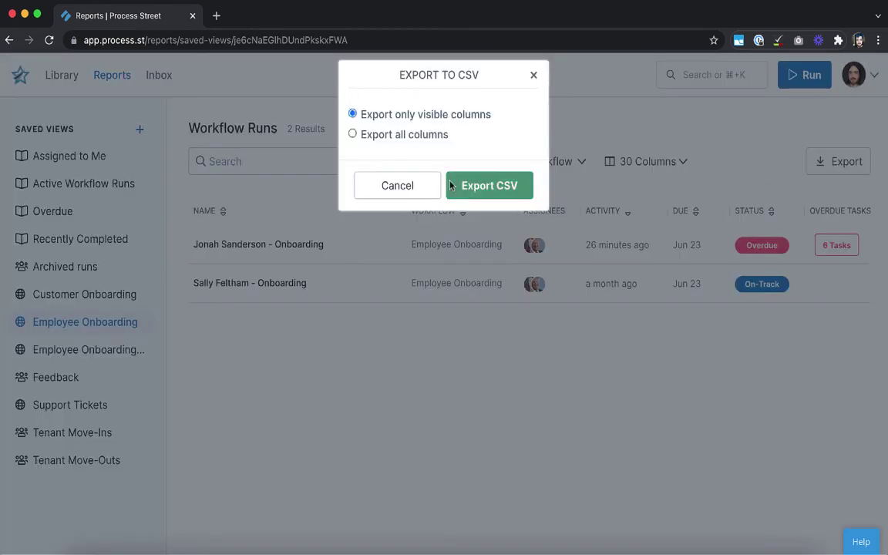
pyautogui.click(393, 136)
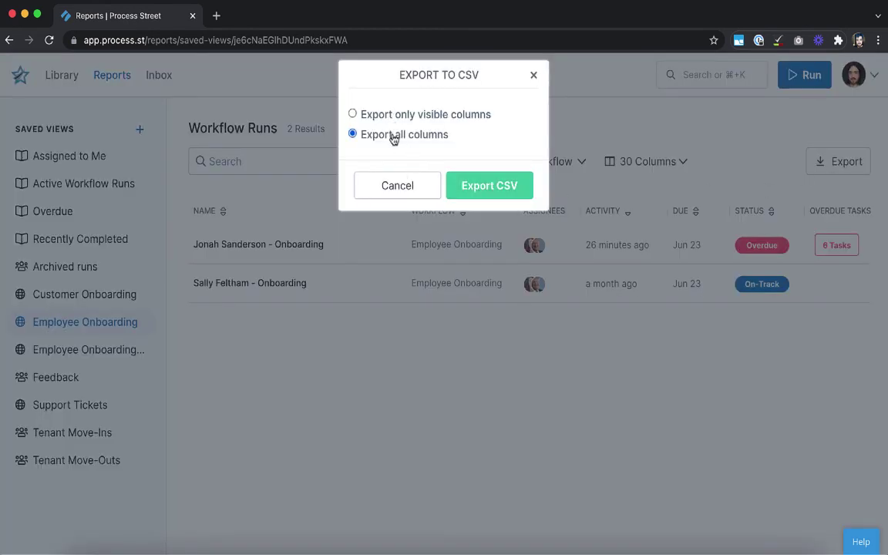
pyautogui.click(489, 186)
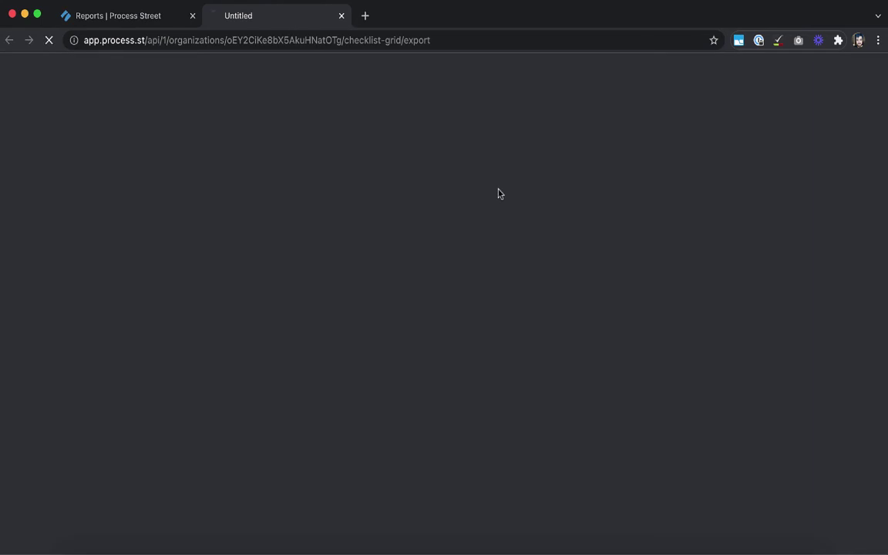